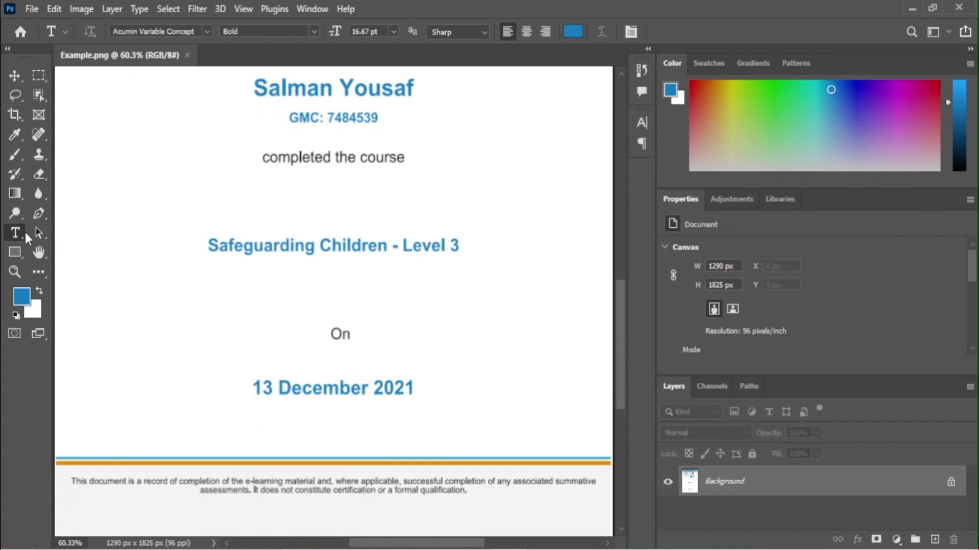
# Add a text layer reading "13 December 2021" between the word "On" and the certificate's original date
pyautogui.click(37, 234)
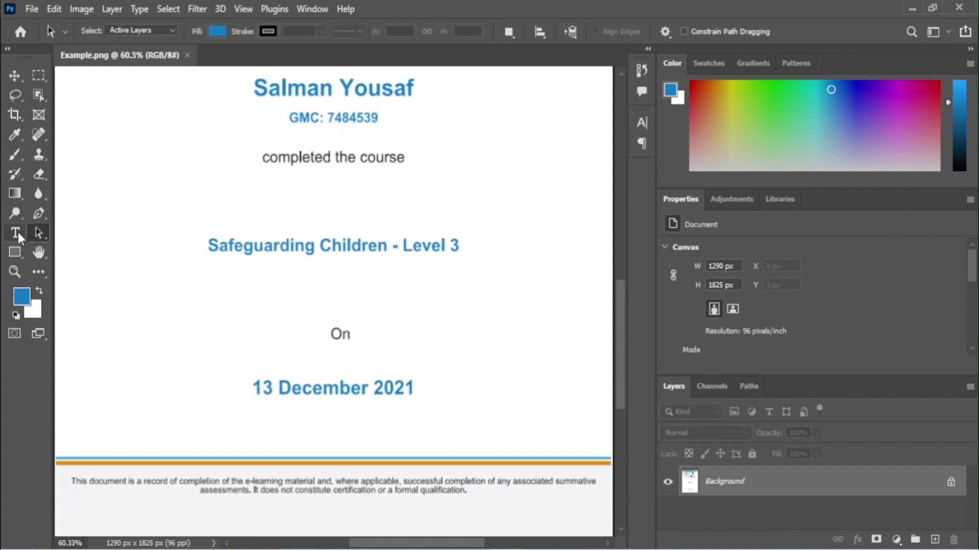
pyautogui.click(15, 234)
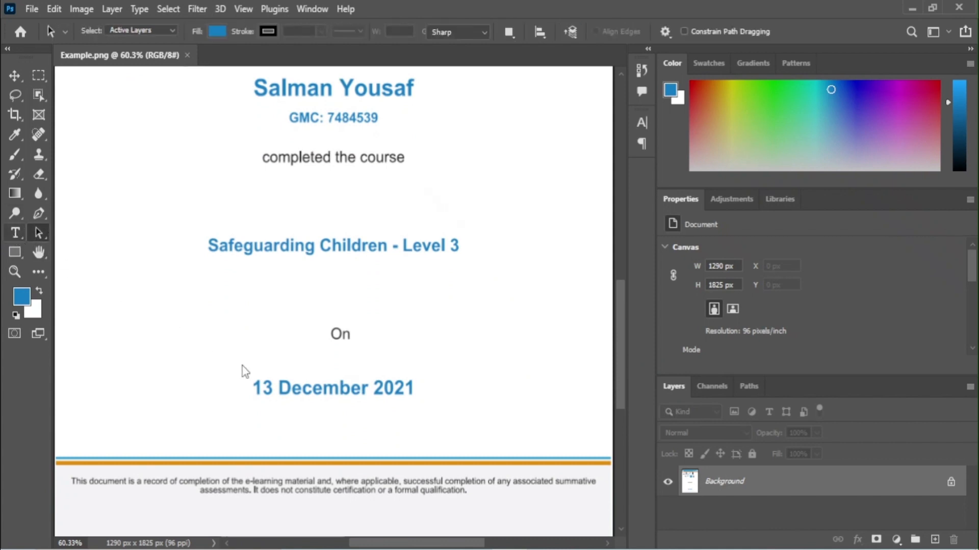
pyautogui.click(263, 351)
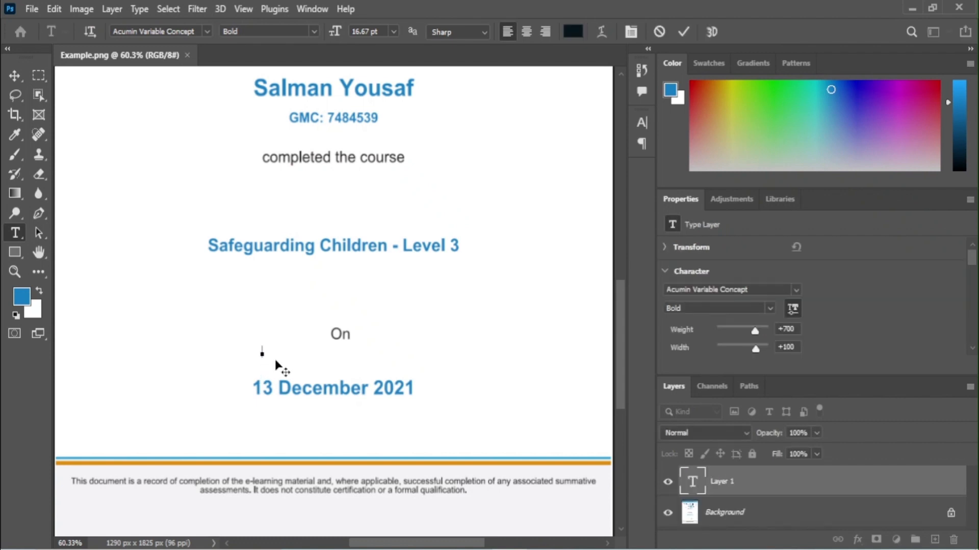
pyautogui.write('13 December 2021')
pyautogui.click(40, 234)
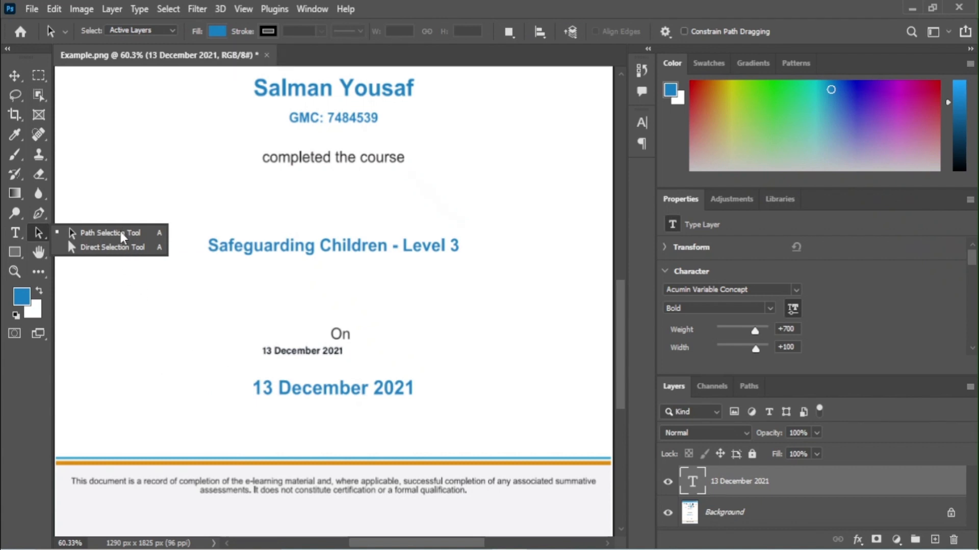
pyautogui.click(122, 233)
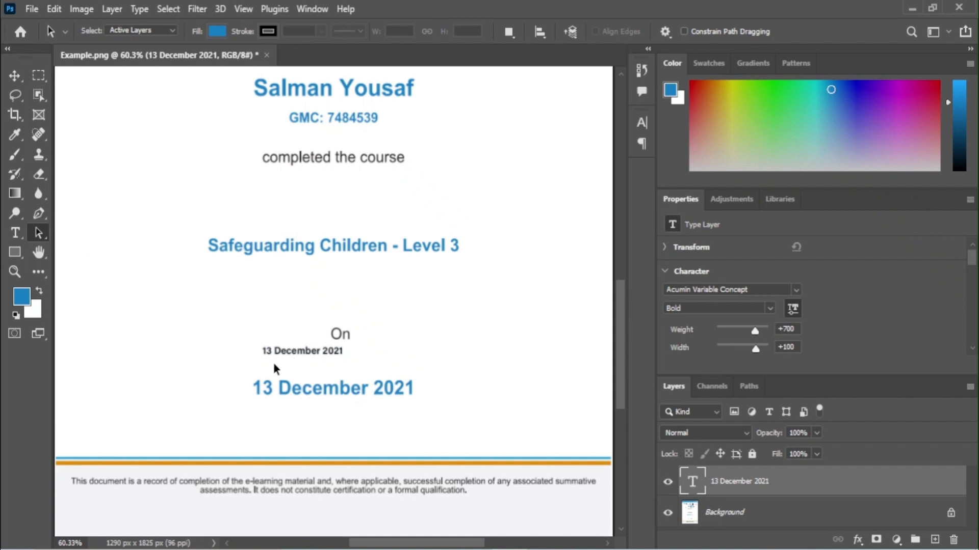
# Scale the new date text to about 200% to match the original date's width and place it directly above that date
pyautogui.press('ctrl')
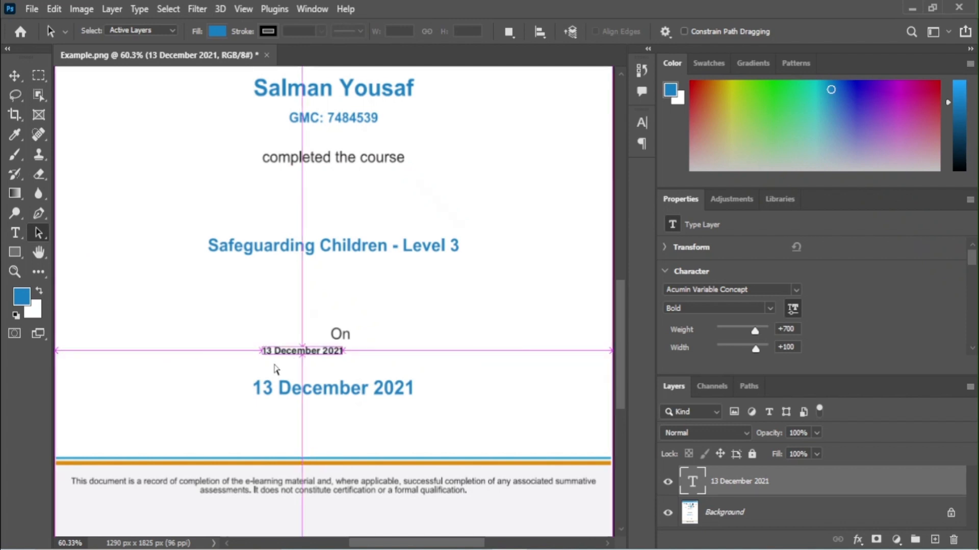
pyautogui.hotkey('ctrl', 't')
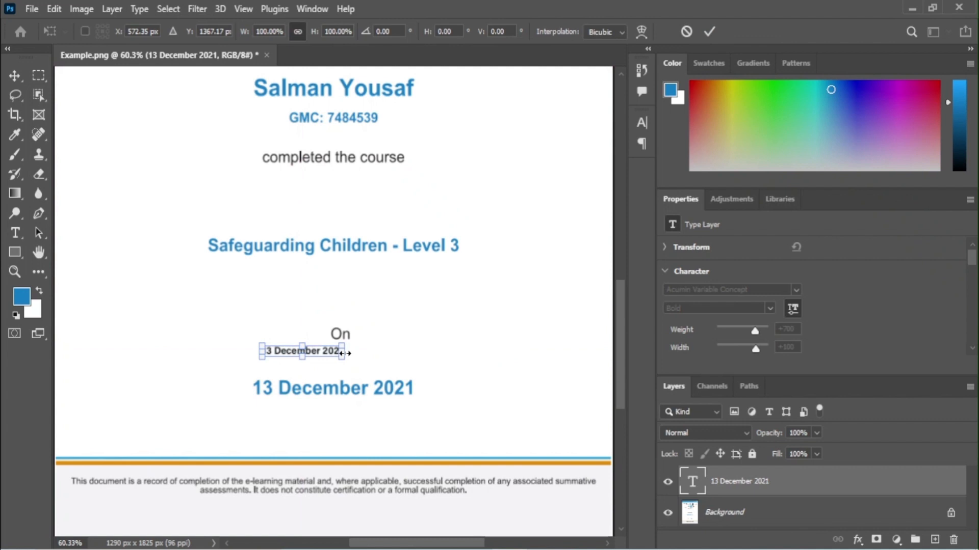
pyautogui.moveTo(347, 349); pyautogui.dragTo(414, 360)
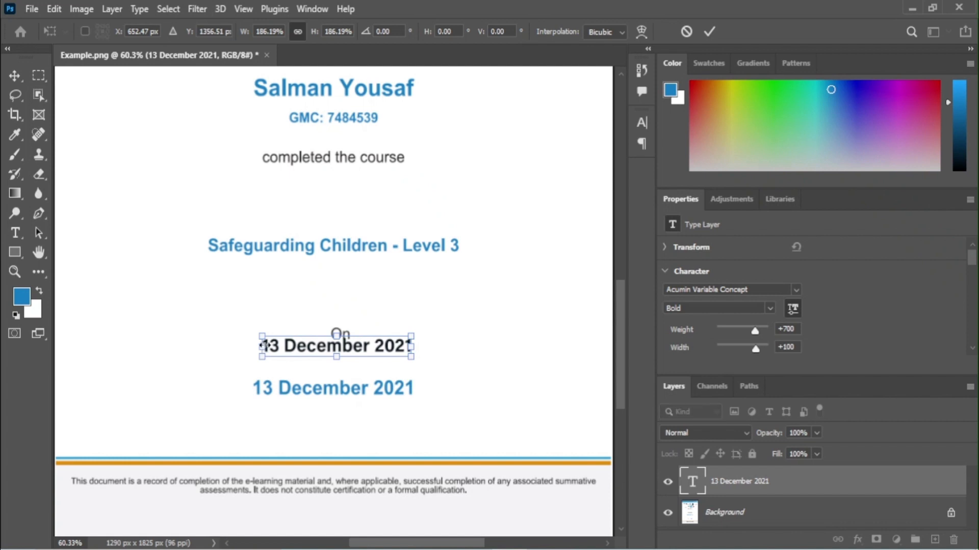
pyautogui.moveTo(258, 345); pyautogui.dragTo(246, 345)
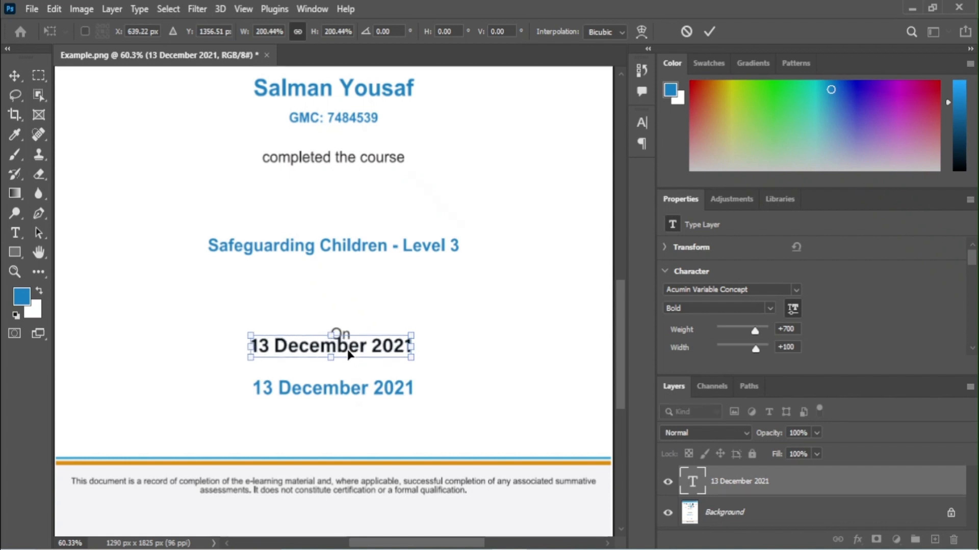
pyautogui.moveTo(347, 355); pyautogui.dragTo(346, 372)
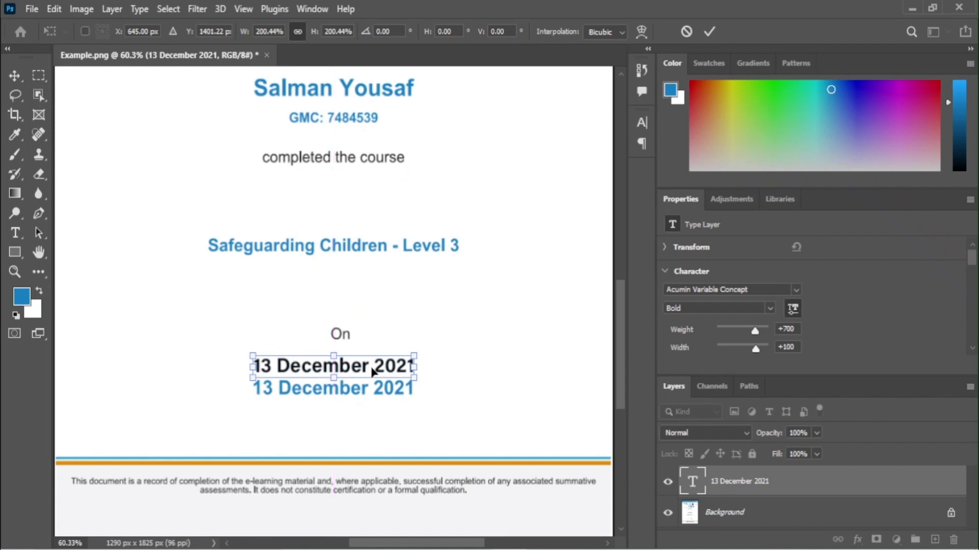
# Recolour the new date text with the blue sampled from the original date, 2587c7
pyautogui.click(642, 122)
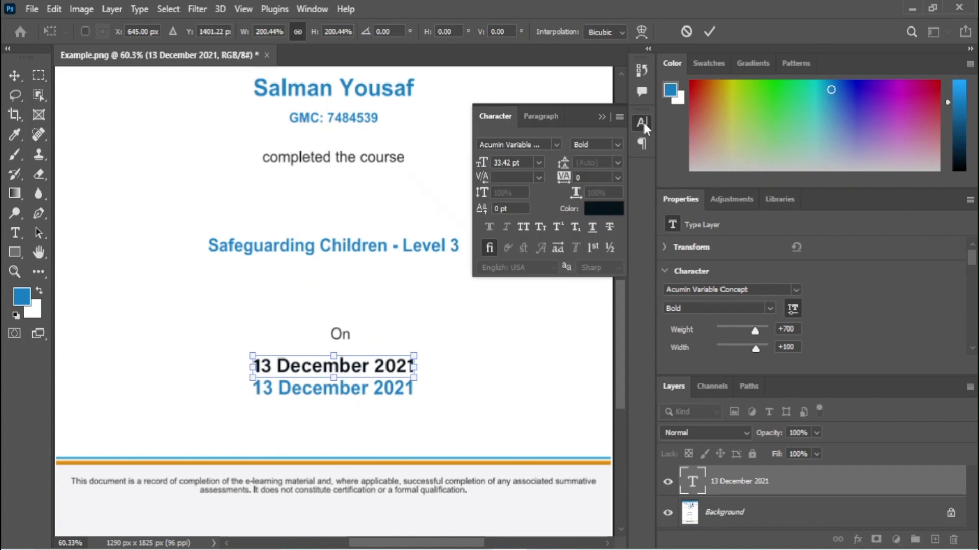
pyautogui.press('a')
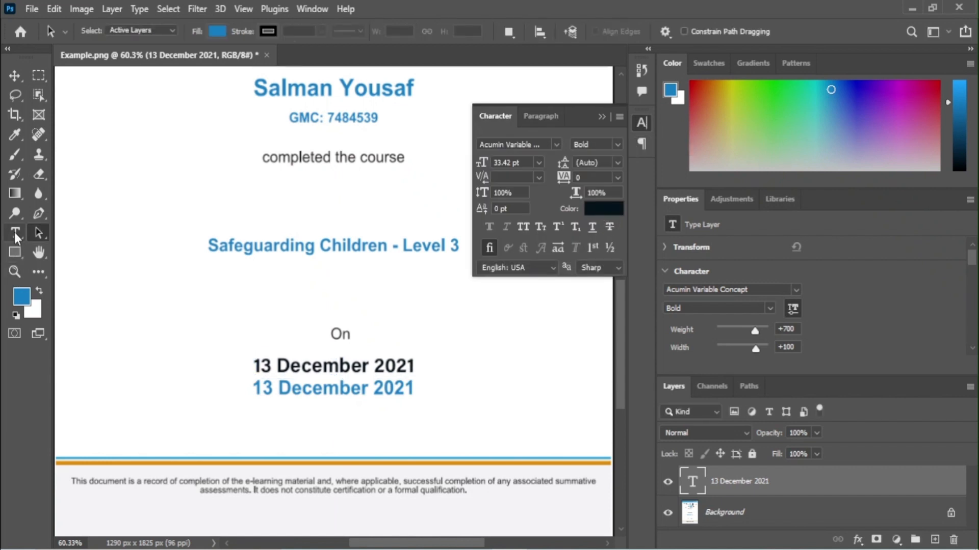
pyautogui.press('t')
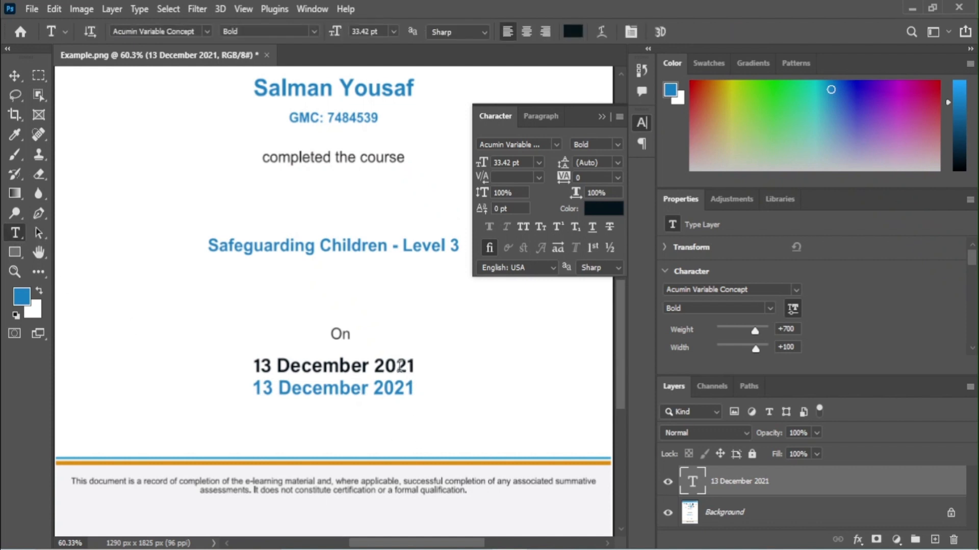
pyautogui.moveTo(413, 367); pyautogui.dragTo(252, 366)
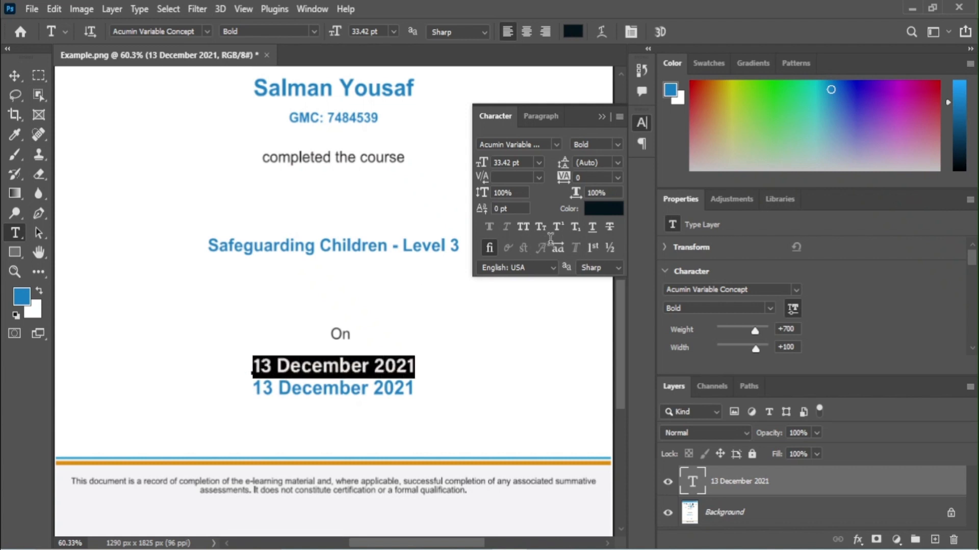
pyautogui.click(595, 212)
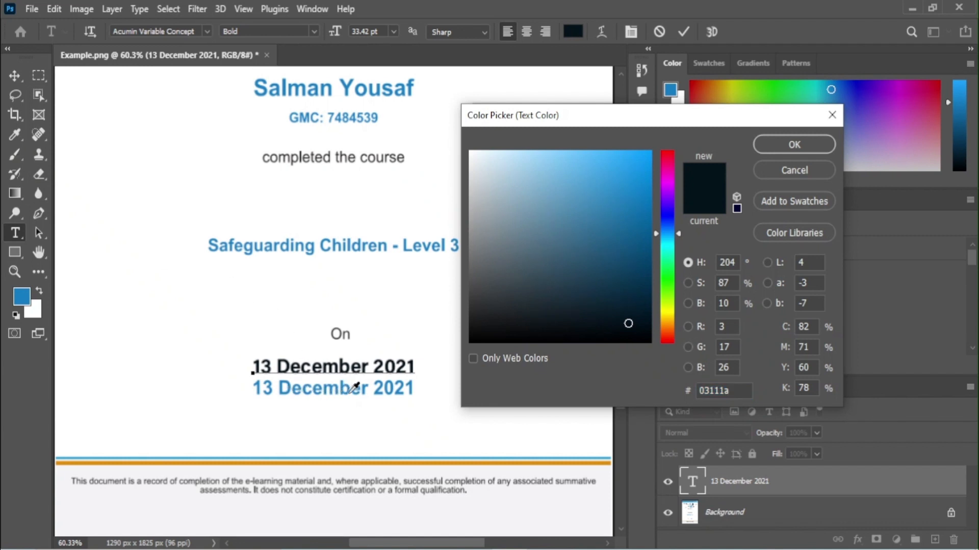
pyautogui.click(405, 384)
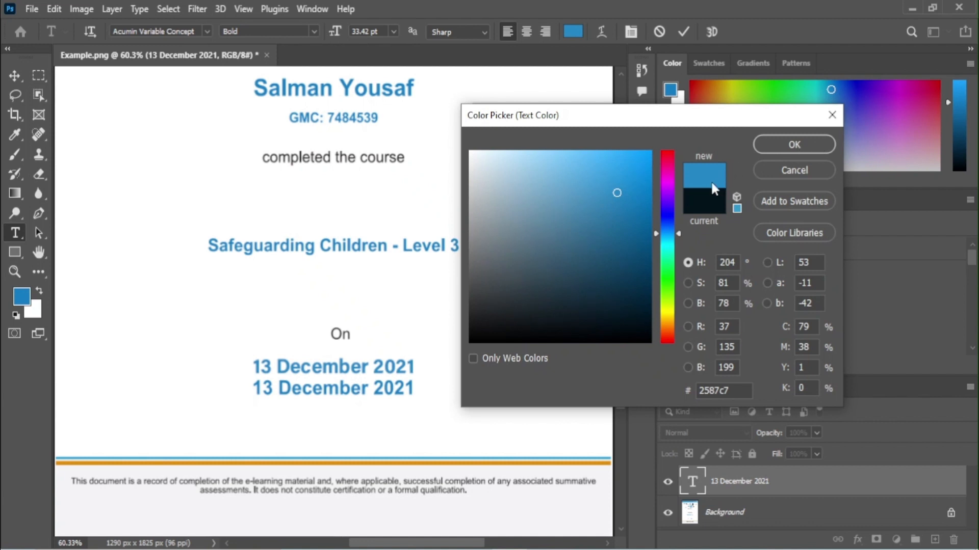
pyautogui.click(784, 144)
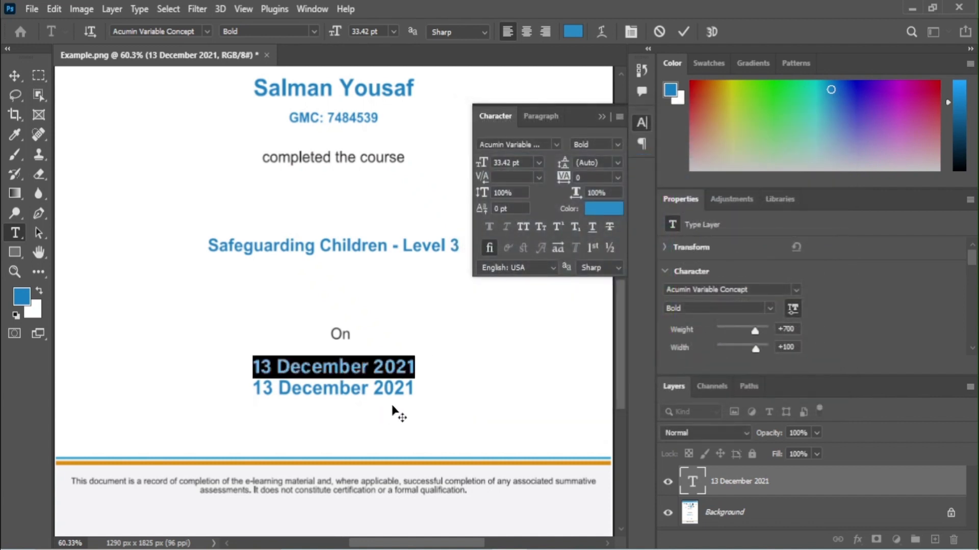
pyautogui.click(641, 122)
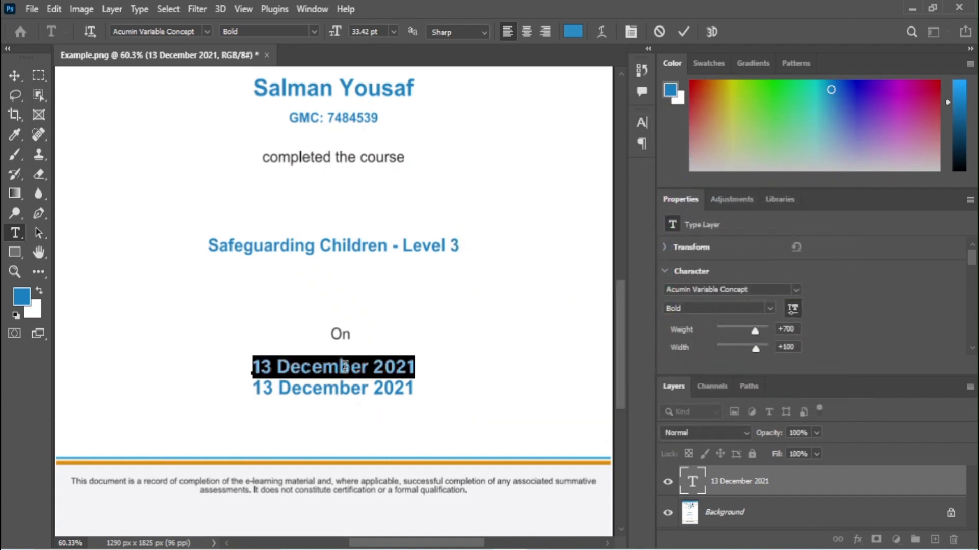
pyautogui.click(38, 233)
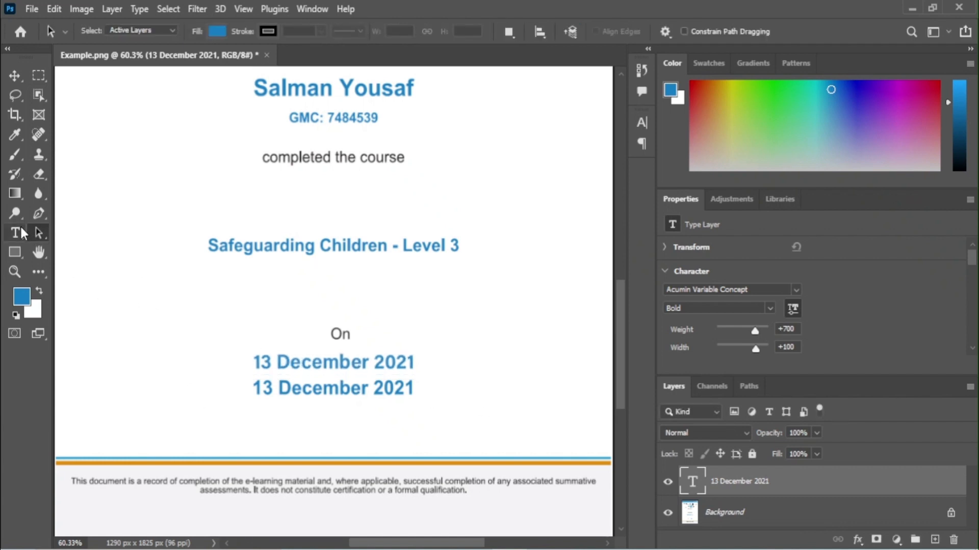
# Set the font of the whole new date text to Acumin Variable Concept
pyautogui.press('t')
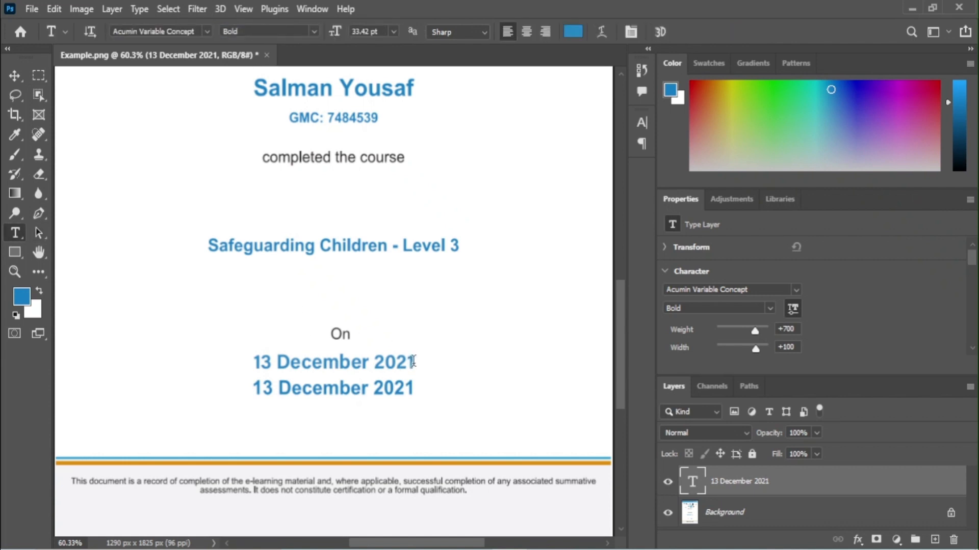
pyautogui.moveTo(413, 362); pyautogui.dragTo(253, 368)
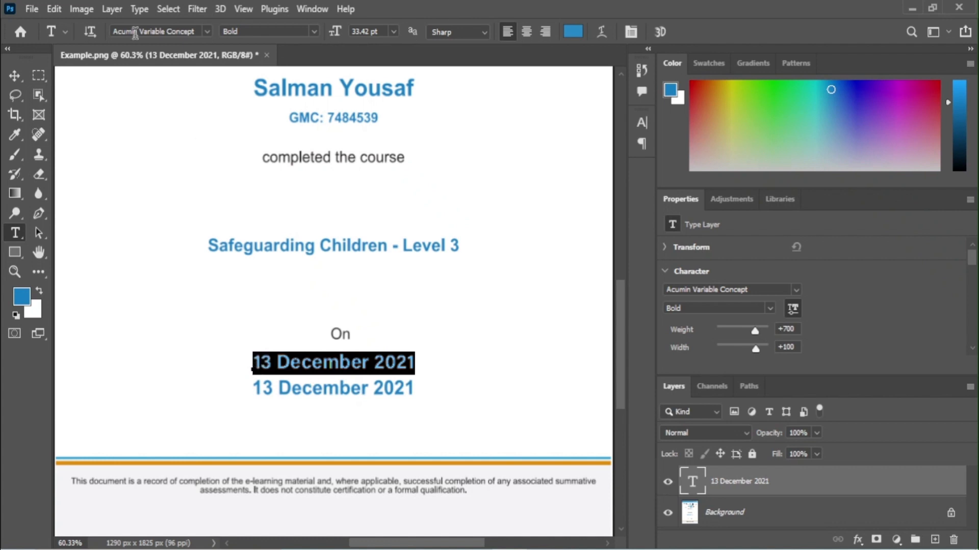
pyautogui.click(206, 32)
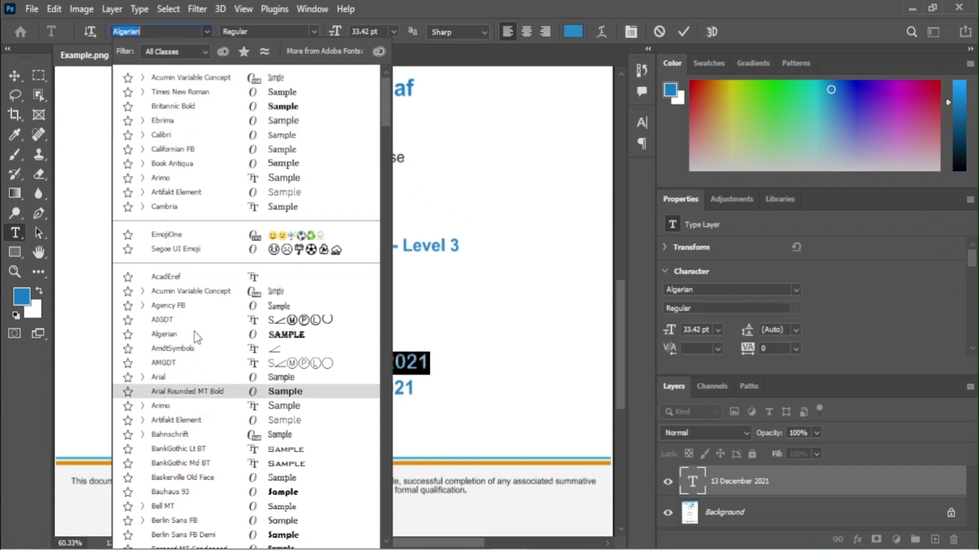
pyautogui.click(189, 294)
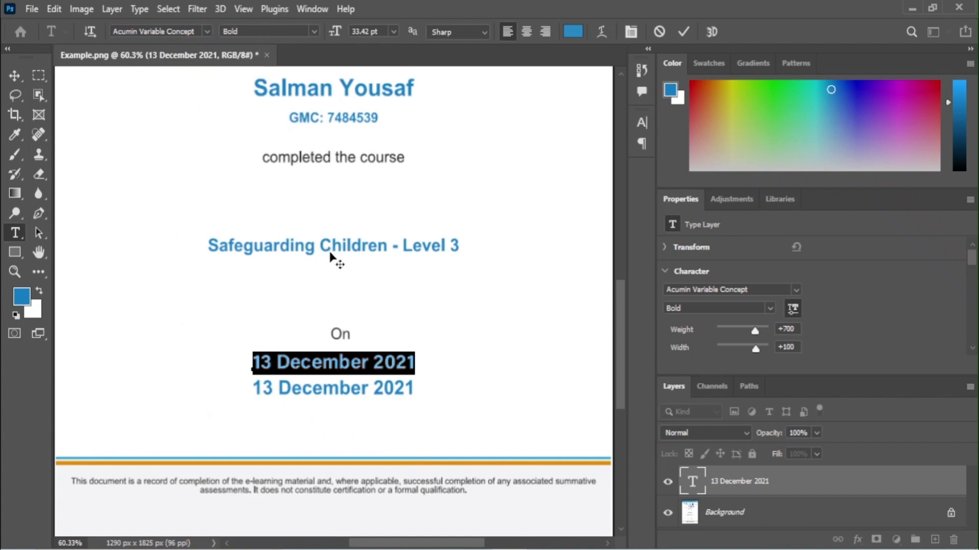
pyautogui.click(38, 233)
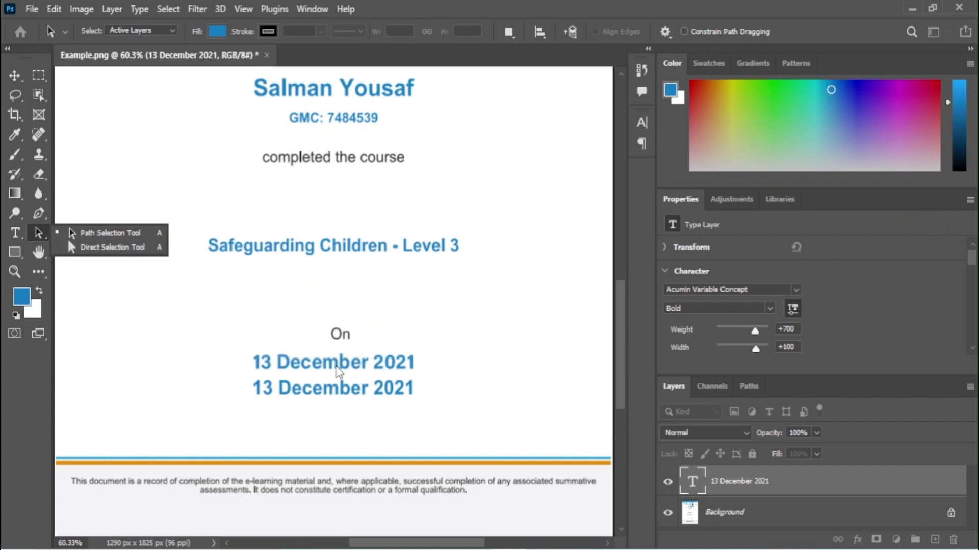
pyautogui.press('Return')
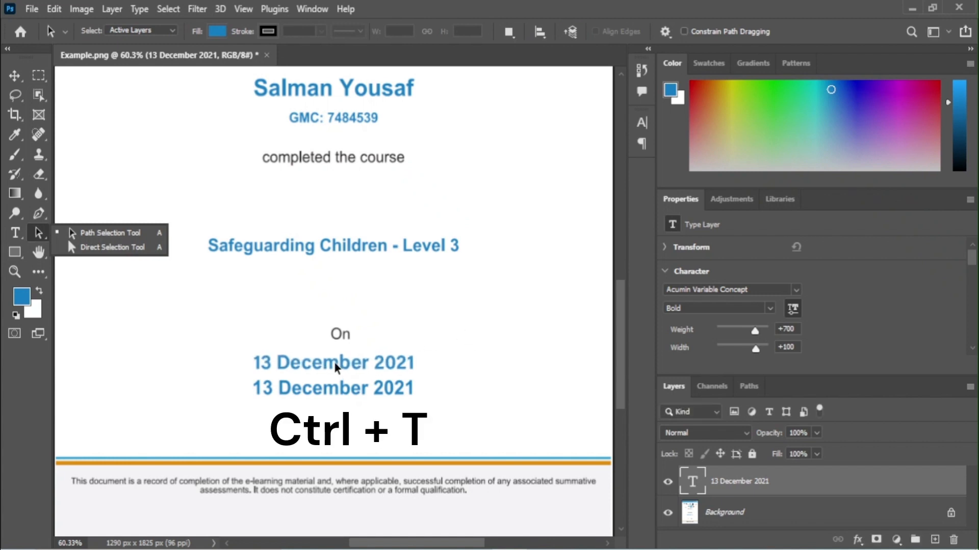
# Move the new date text exactly over the original date and fine-tune its size to about 99.56% so both line up
pyautogui.hotkey('ctrl', 't')
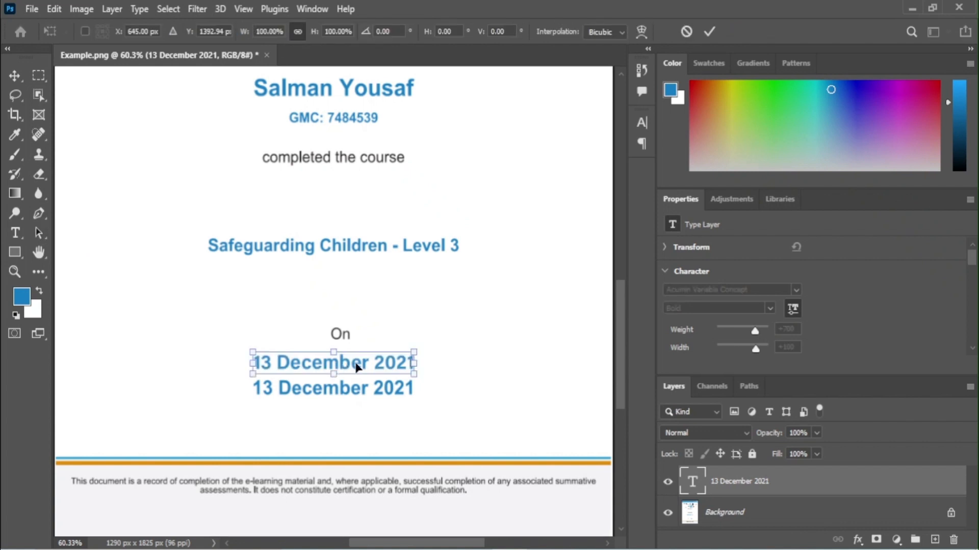
pyautogui.moveTo(357, 366); pyautogui.dragTo(361, 393)
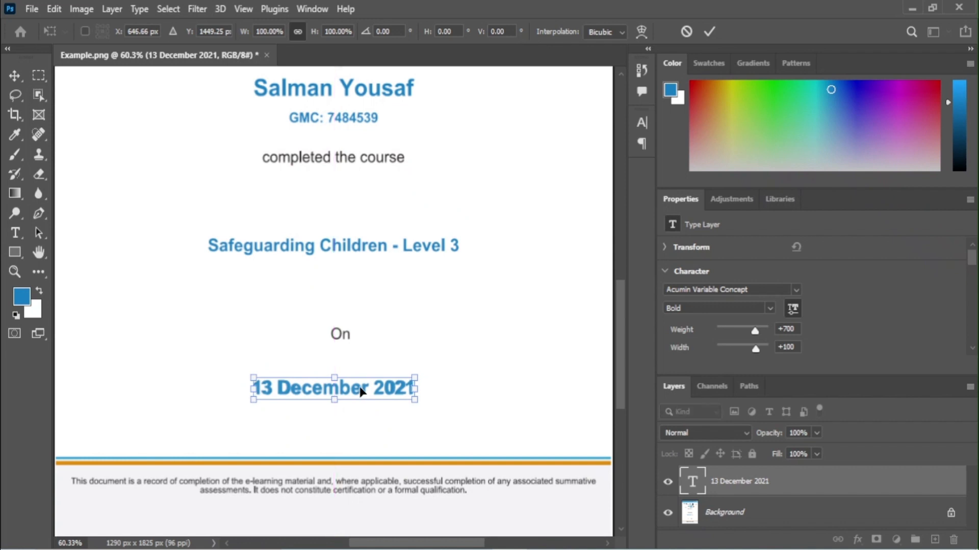
pyautogui.hotkey('ctrl', 'z')
pyautogui.press('Left')
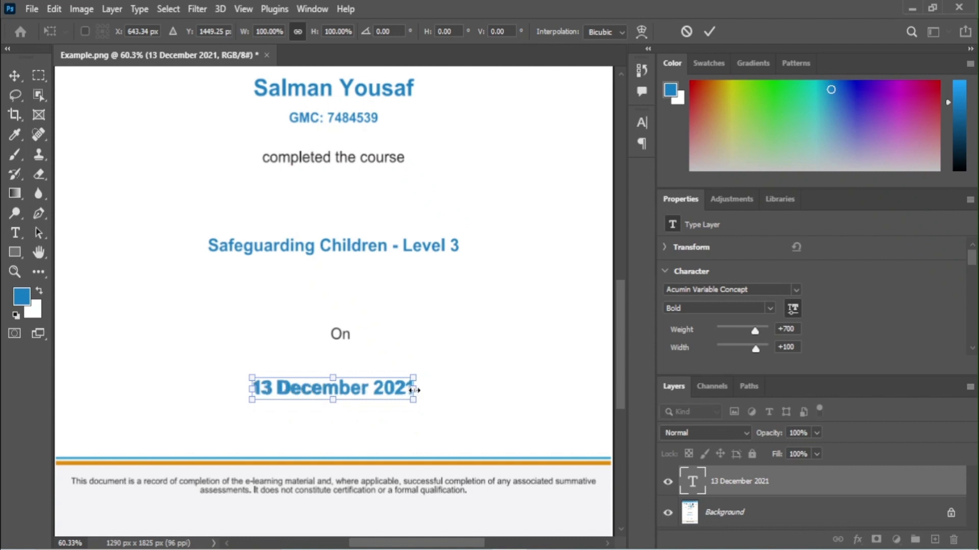
pyautogui.moveTo(414, 390); pyautogui.dragTo(414, 390)
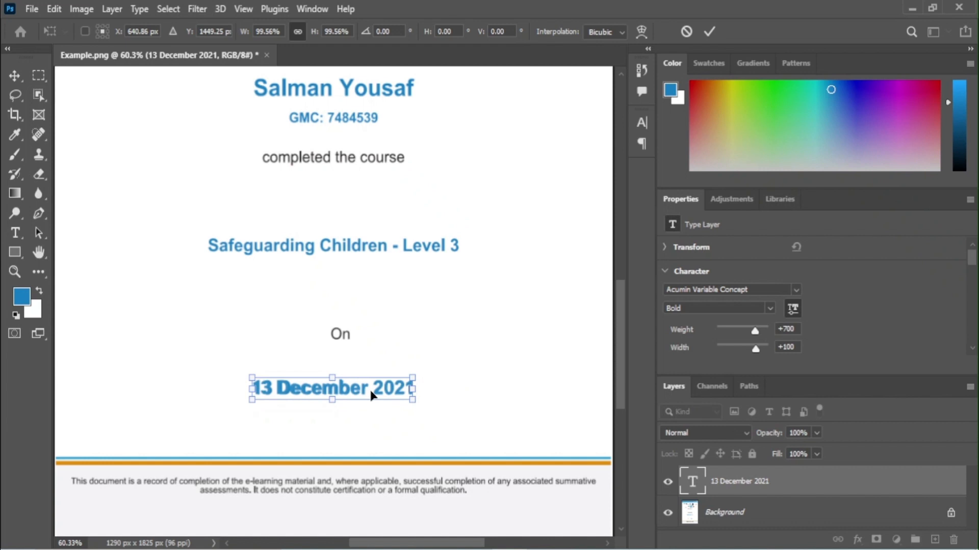
pyautogui.moveTo(370, 395); pyautogui.dragTo(370, 396)
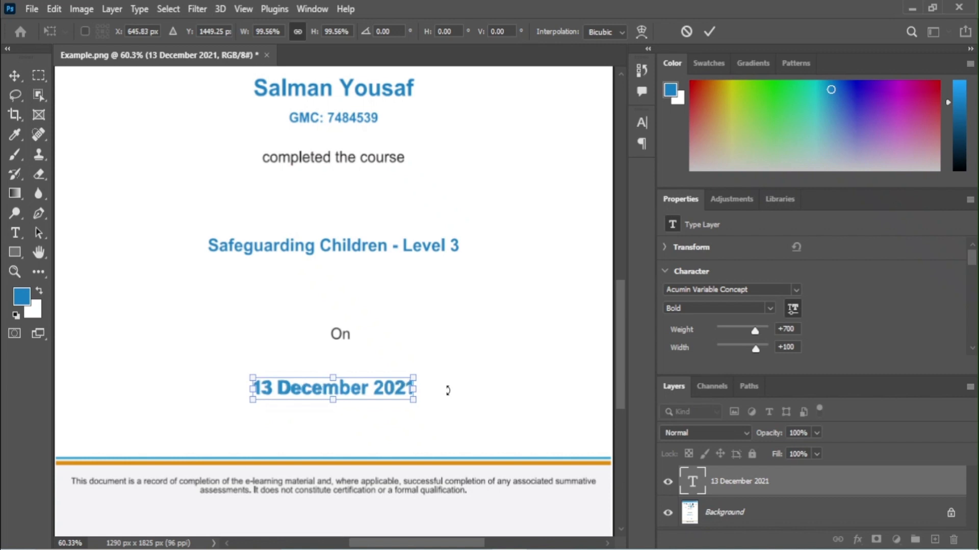
pyautogui.click(40, 235)
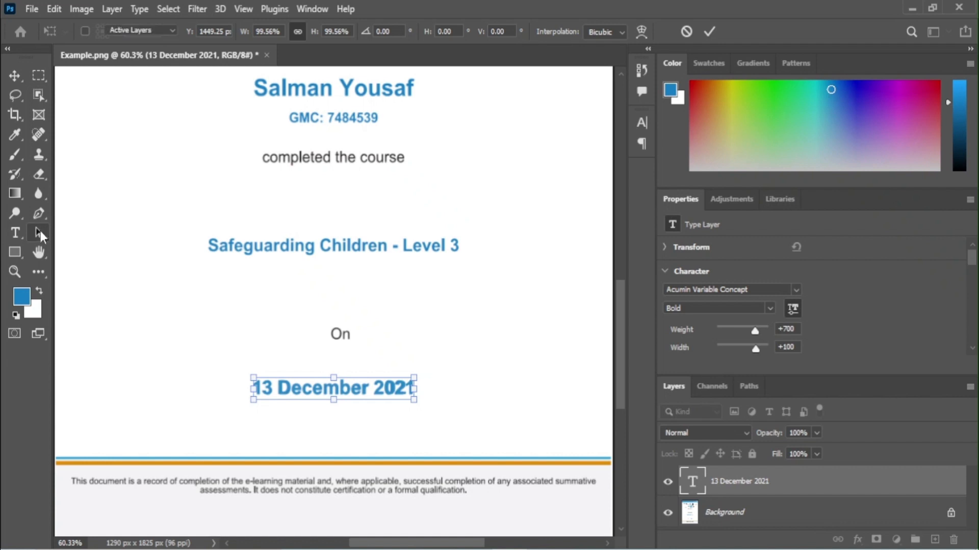
pyautogui.click(40, 235)
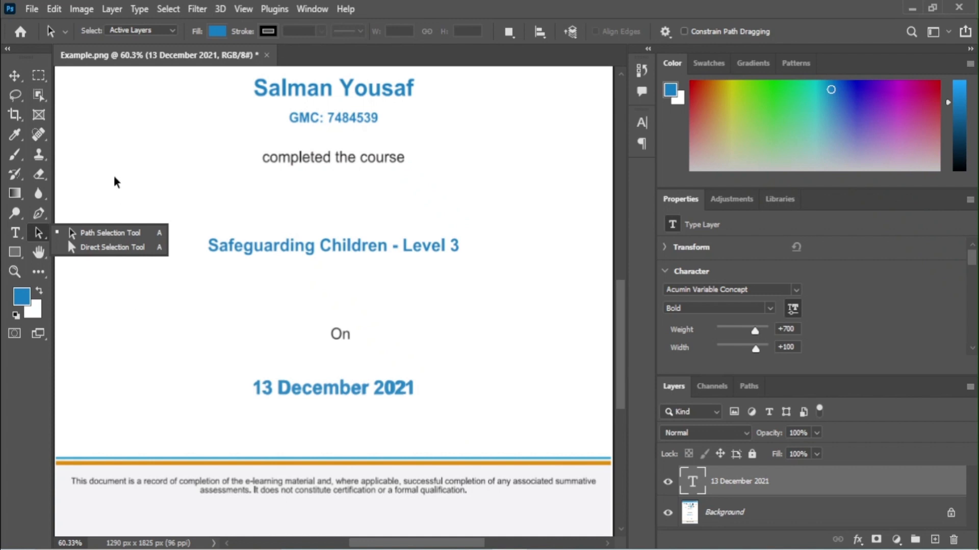
# Copy a blank rectangular area of about 466 by 79 px below the date from the Background onto a new layer
pyautogui.click(39, 76)
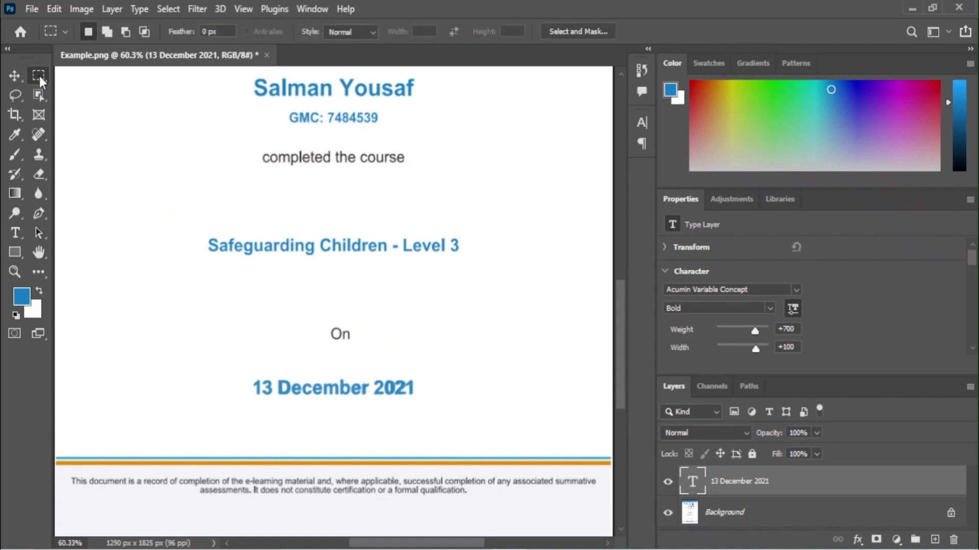
pyautogui.click(734, 516)
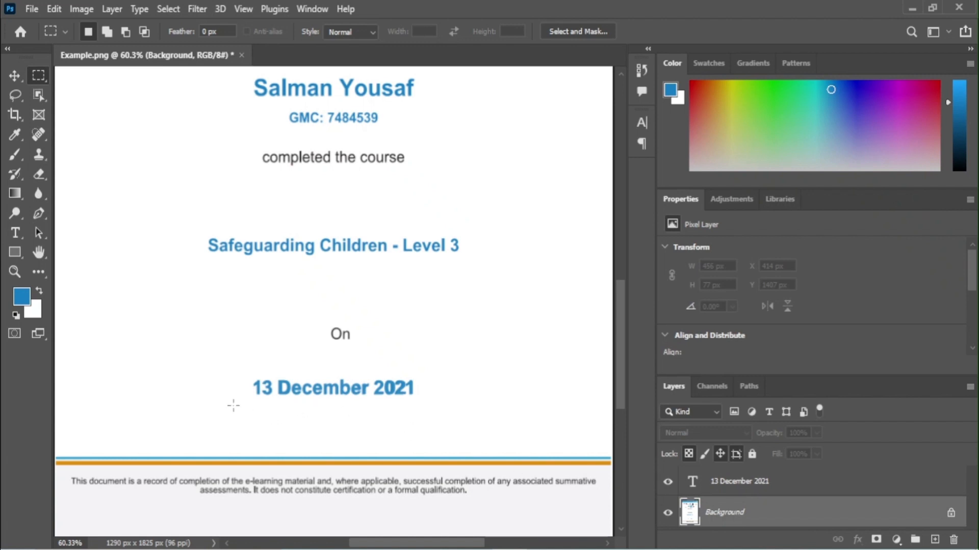
pyautogui.moveTo(233, 406); pyautogui.dragTo(434, 442)
pyautogui.hotkey('ctrl', 'j')
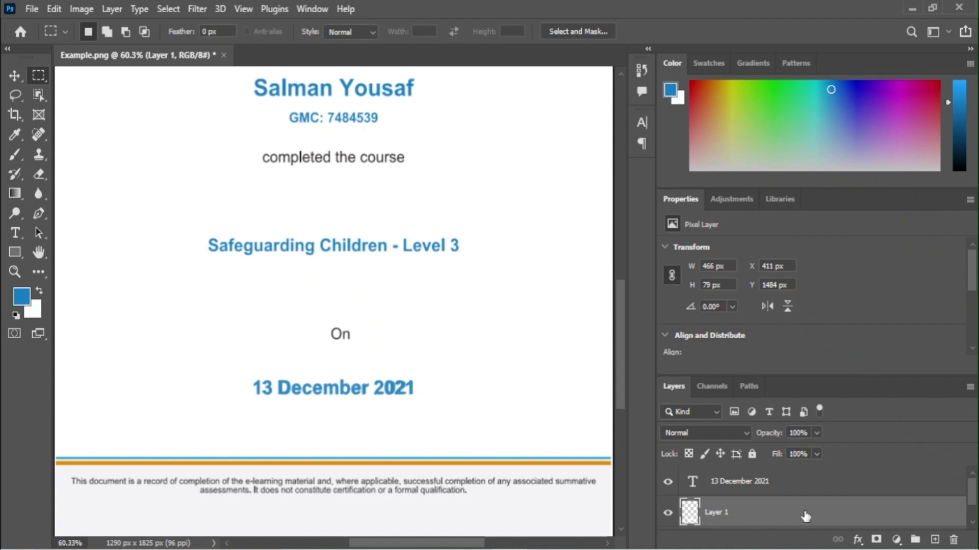
# Move the blank patch on Layer 1 straight up to Y 1414 px so it covers the original date, and apply the transform
pyautogui.moveTo(973, 493); pyautogui.dragTo(969, 498)
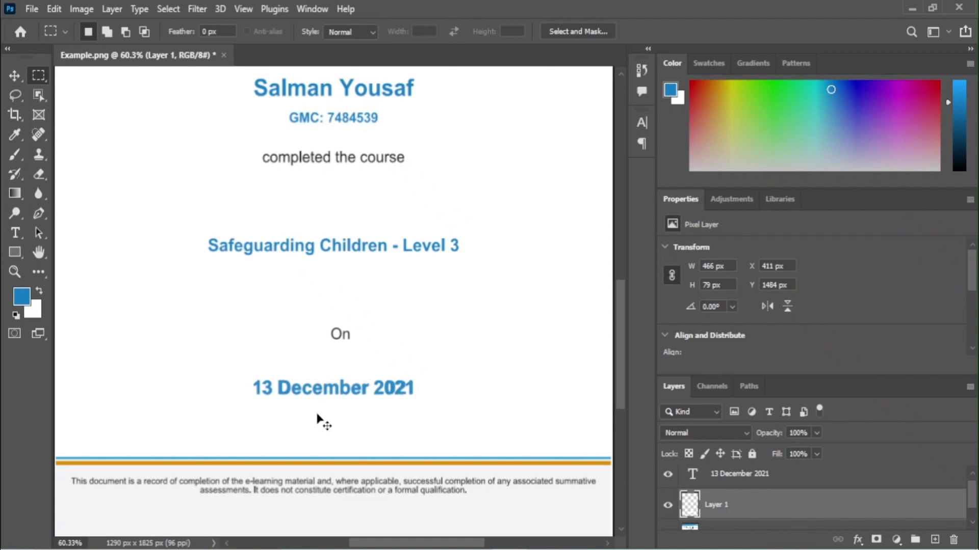
pyautogui.hotkey('ctrl', 't')
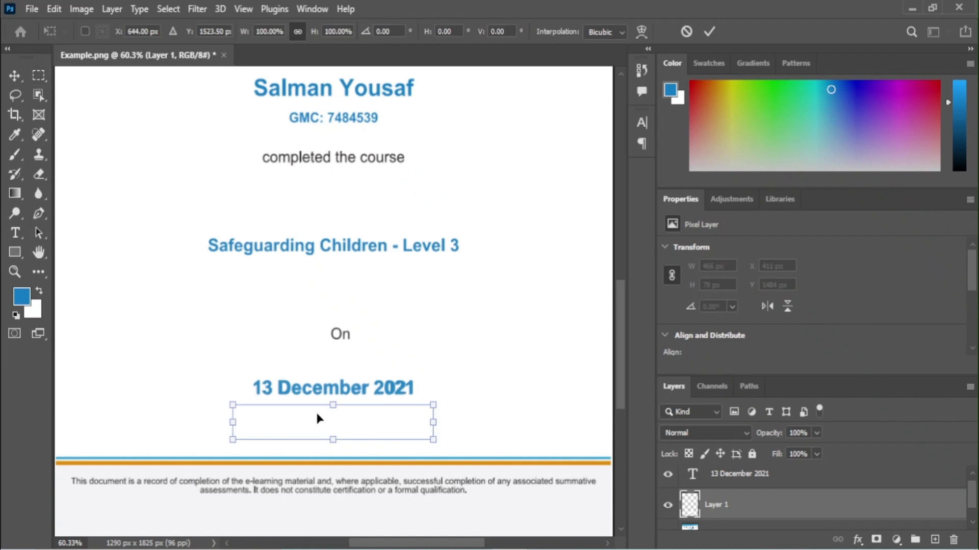
pyautogui.press('Up')
pyautogui.press('Up')
pyautogui.press('Up')
pyautogui.press('Up')
pyautogui.press('Up')
pyautogui.press('Up')
pyautogui.press('Up')
pyautogui.press('Up')
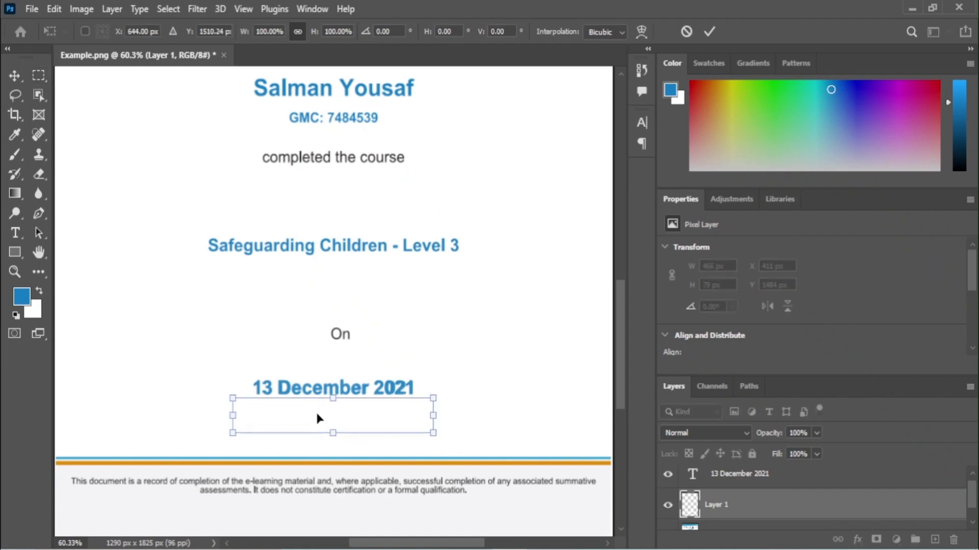
pyautogui.press('Up')
pyautogui.press('Up')
pyautogui.press('Up')
pyautogui.press('Up')
pyautogui.press('Up')
pyautogui.press('Up')
pyautogui.press('Up')
pyautogui.press('Up')
pyautogui.press('Up')
pyautogui.press('Up')
pyautogui.press('Up')
pyautogui.press('Up')
pyautogui.press('Up')
pyautogui.press('Up')
pyautogui.press('Up')
pyautogui.press('Up')
pyautogui.press('Up')
pyautogui.press('Up')
pyautogui.press('Up')
pyautogui.press('Up')
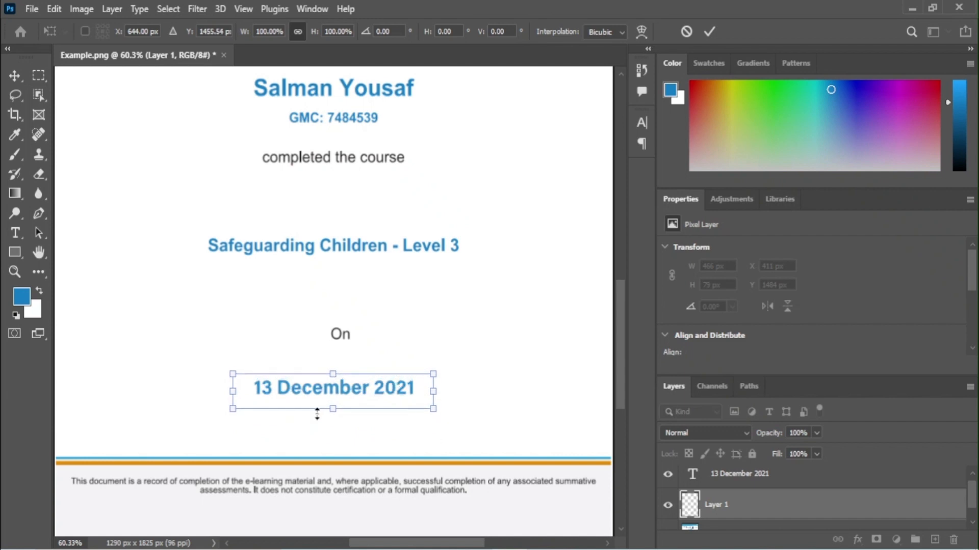
pyautogui.press('Up')
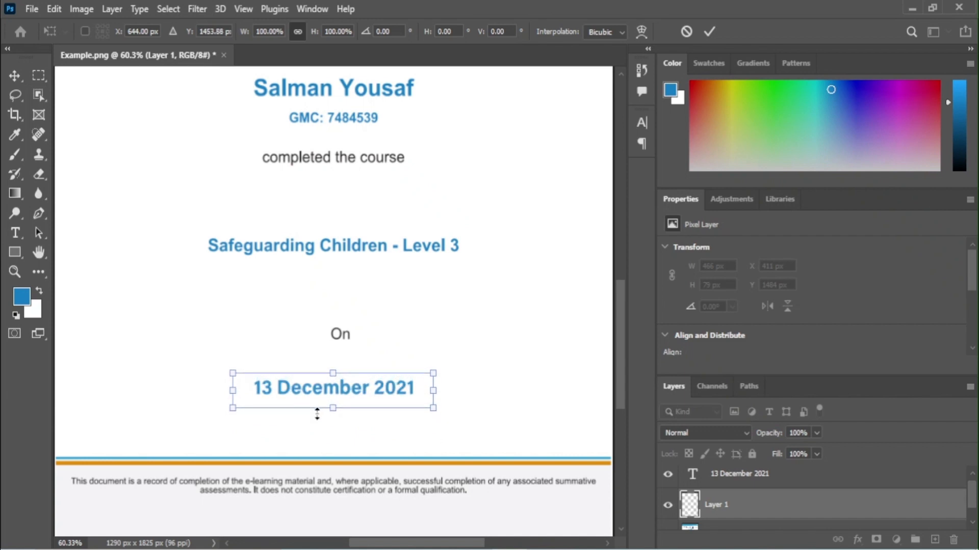
pyautogui.click(37, 234)
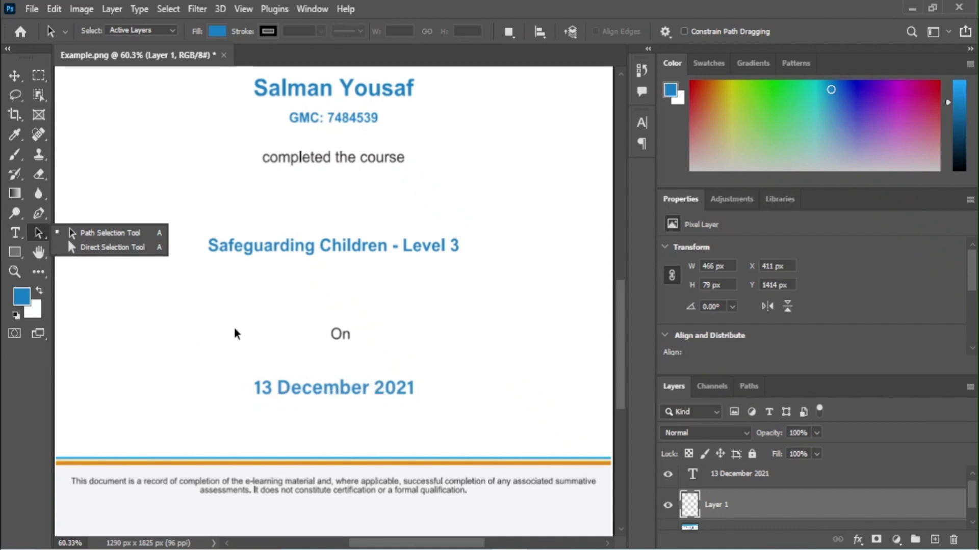
pyautogui.click(122, 232)
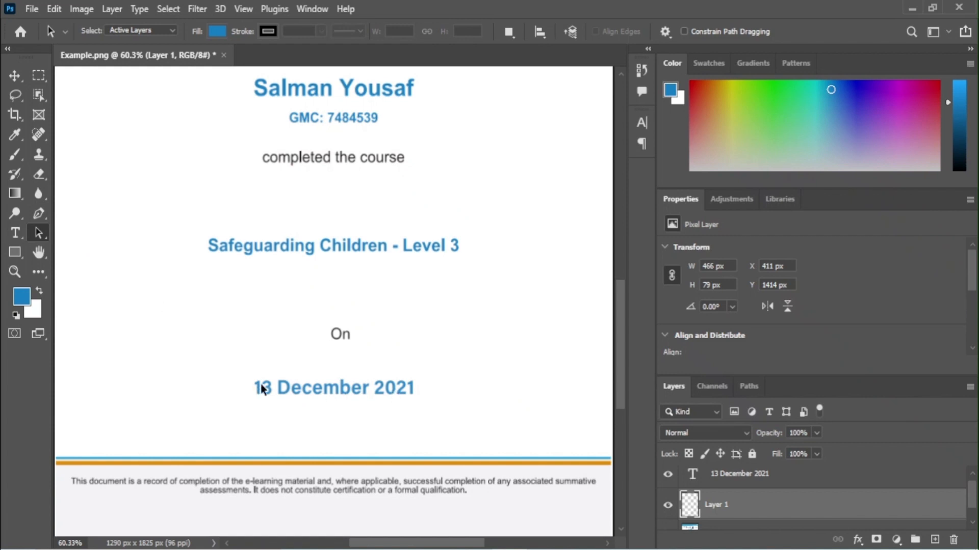
# Edit the day and month of the date text to 22 November
pyautogui.click(15, 233)
pyautogui.click(273, 392)
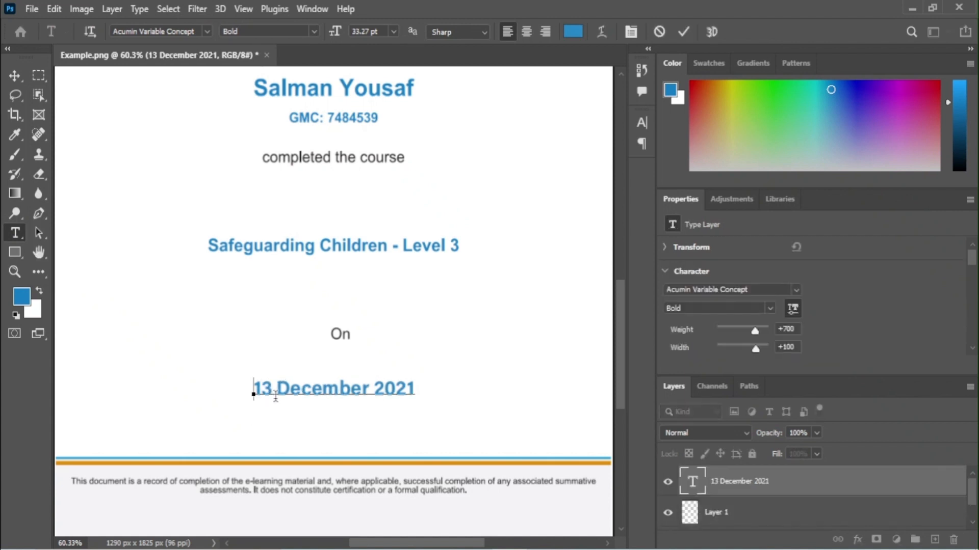
pyautogui.press('BackSpace')
pyautogui.press('BackSpace')
pyautogui.write('22')
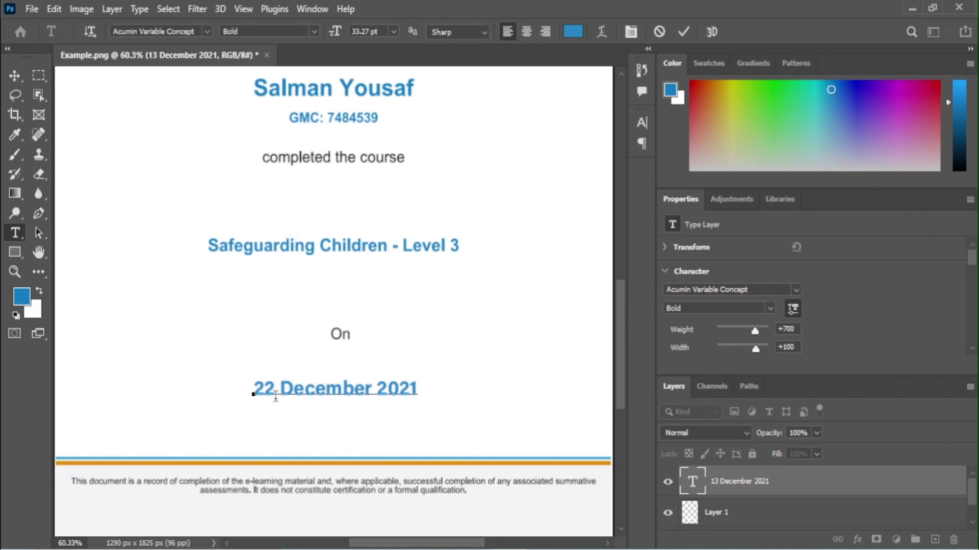
pyautogui.press('BackSpace')
pyautogui.press('BackSpace')
pyautogui.press('Delete')
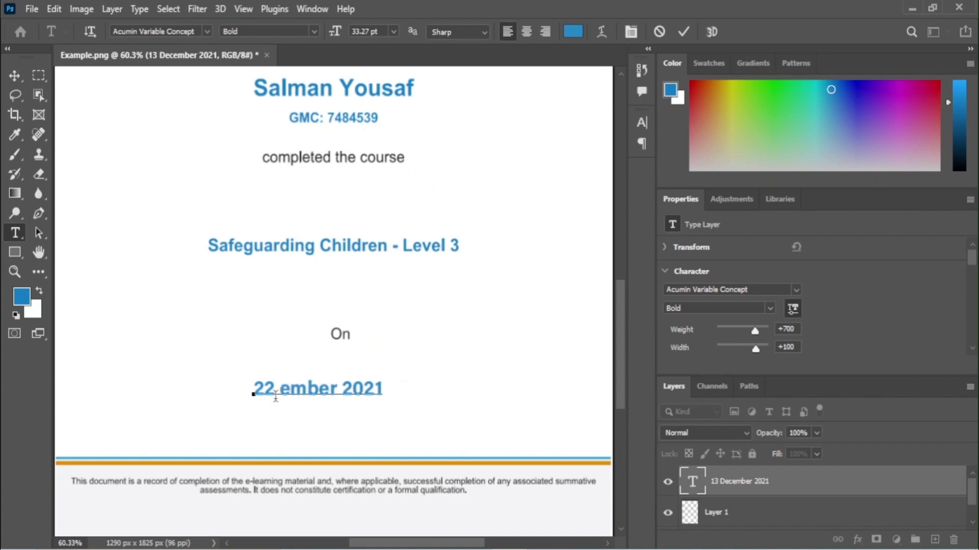
pyautogui.write('N')
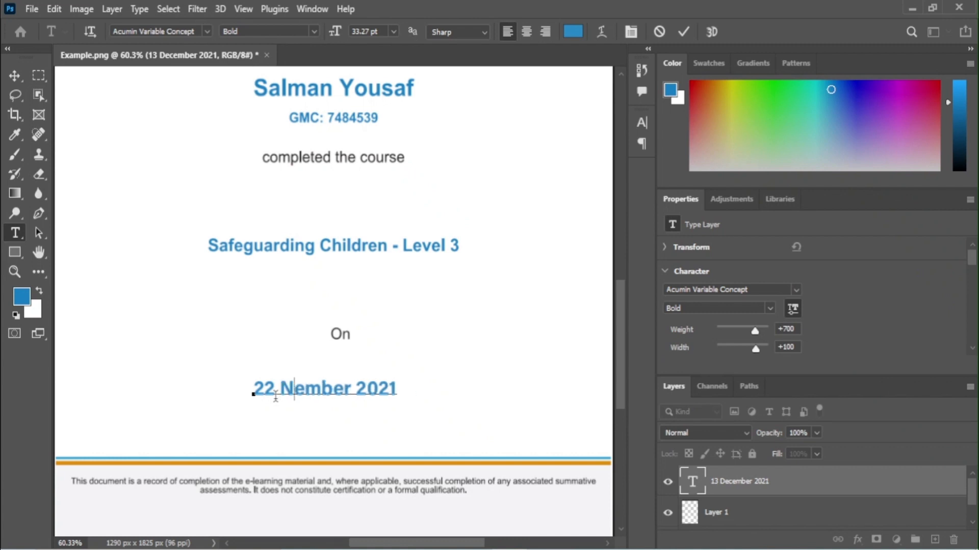
pyautogui.write('ov')
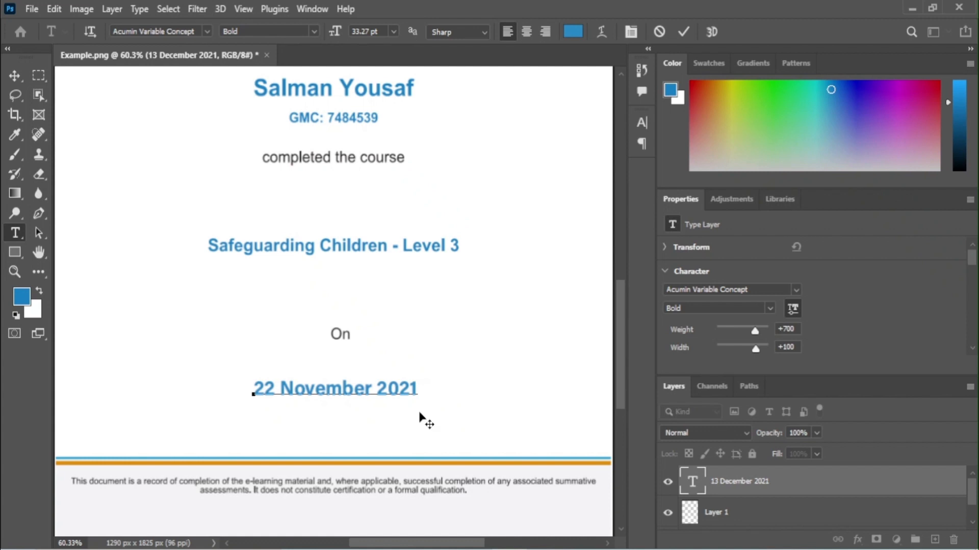
# Change the year in the date text to 2022 and finish the text edit
pyautogui.press('Delete')
pyautogui.write('2')
pyautogui.click(37, 232)
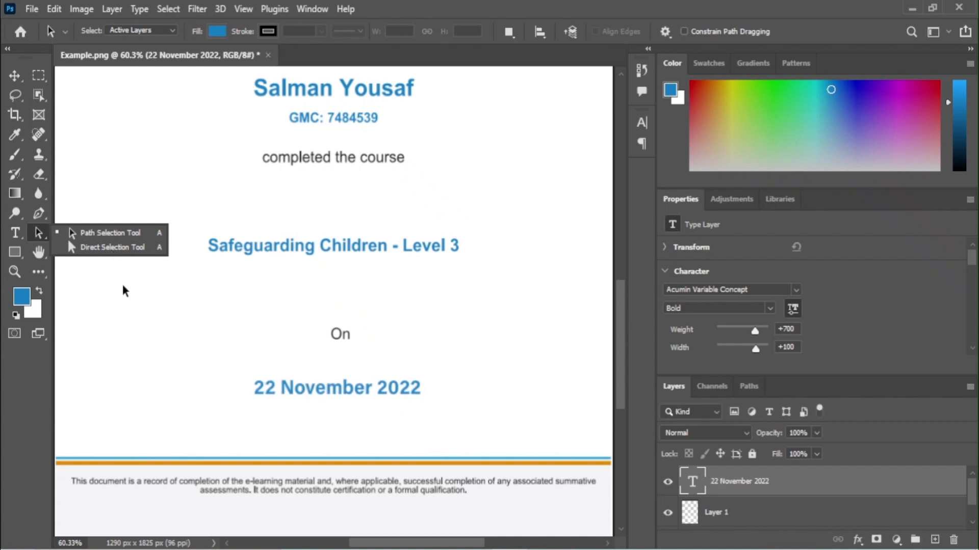
pyautogui.click(115, 232)
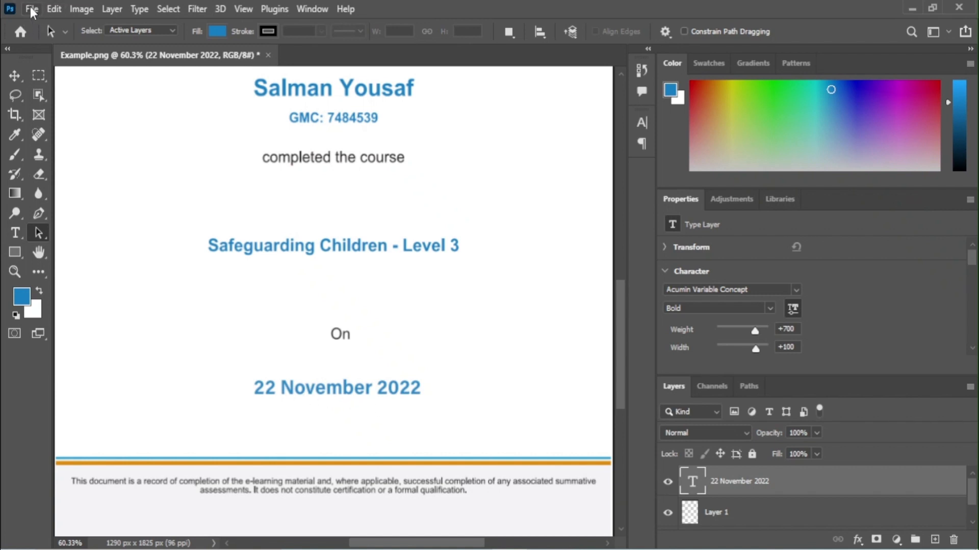
# Export the edited certificate as a PNG named Example modified.png in the Bureau folder
pyautogui.click(32, 11)
pyautogui.moveTo(78, 247)
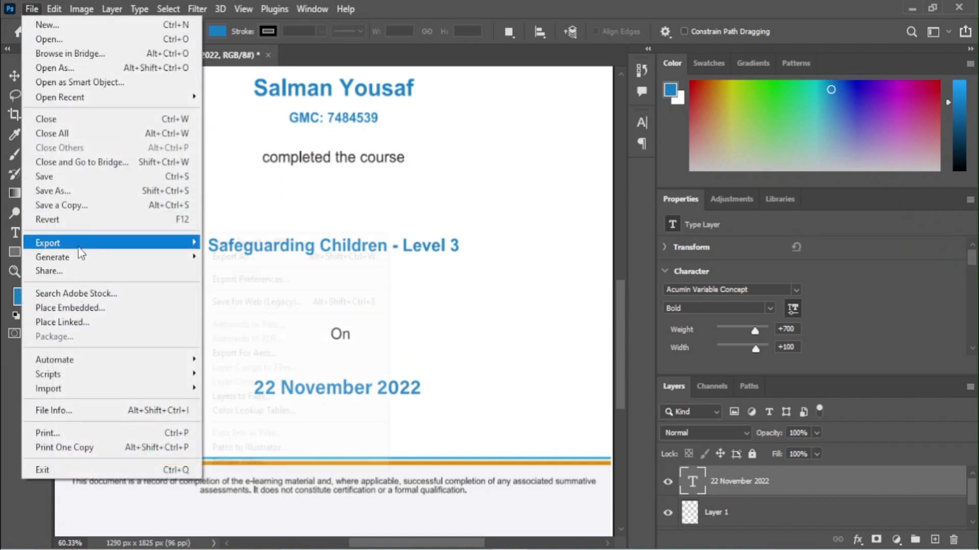
pyautogui.click(232, 245)
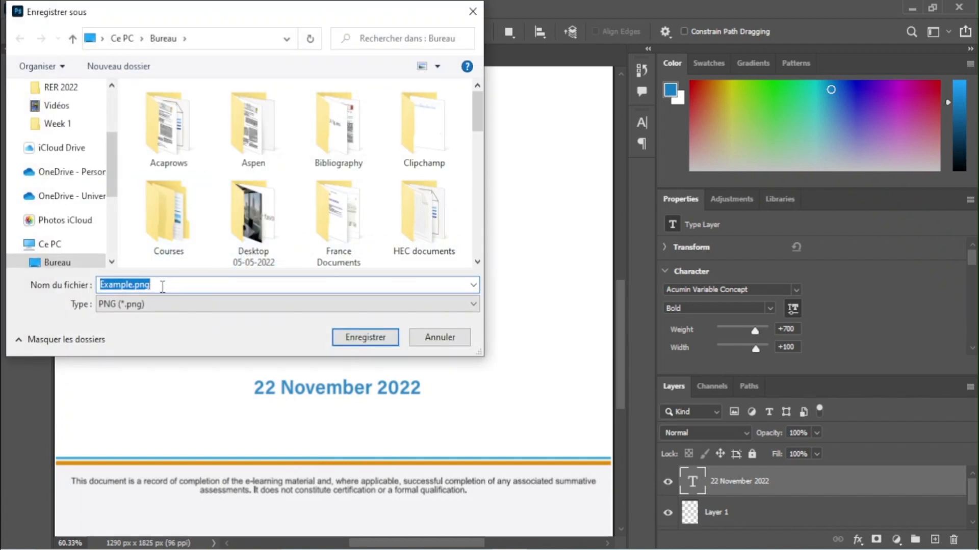
pyautogui.write('Exam')
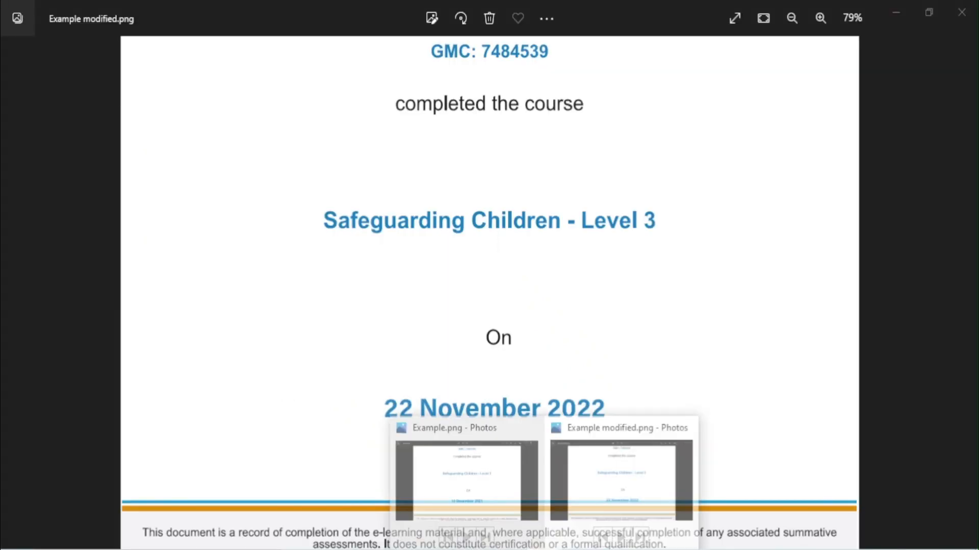
# Switch between Example.png and Example modified.png in Photos to compare the original and new dates
pyautogui.click(504, 499)
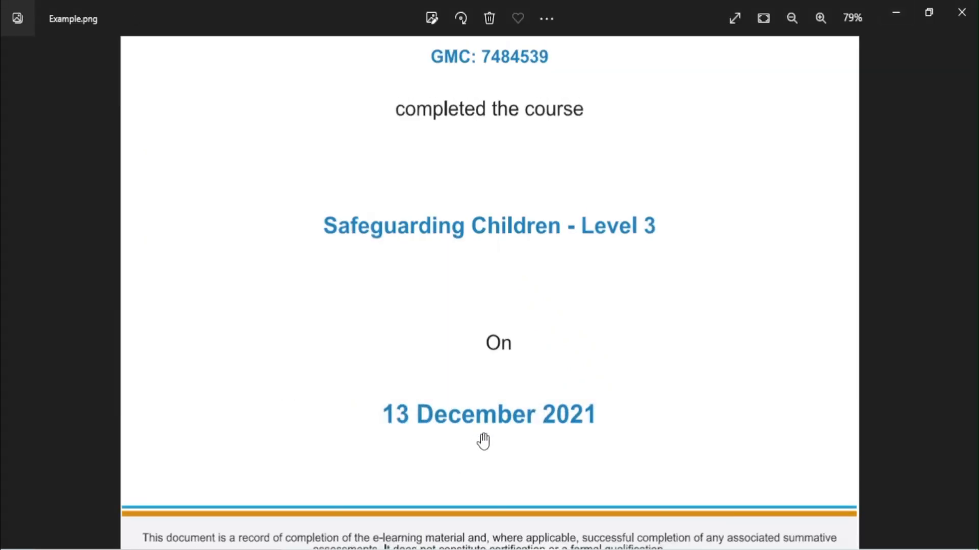
pyautogui.click(564, 549)
pyautogui.click(617, 509)
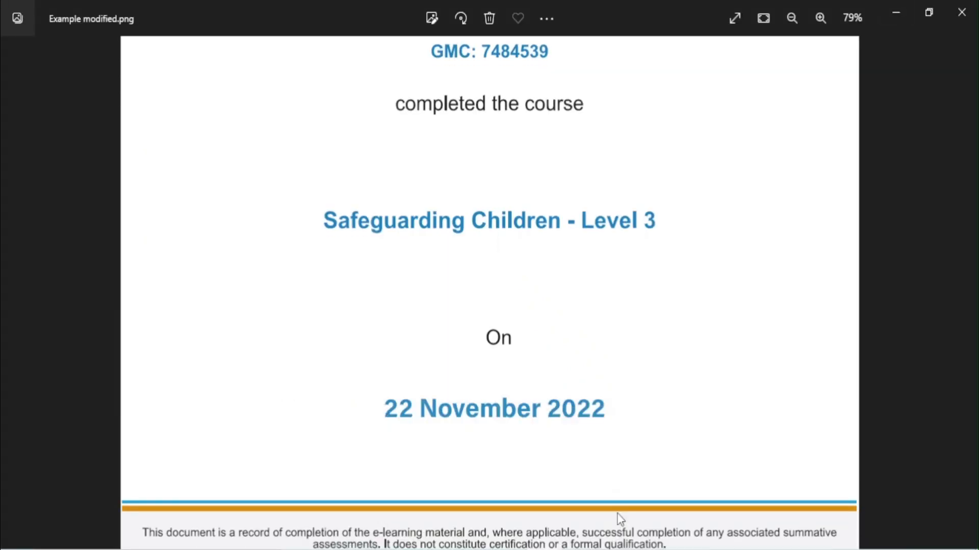